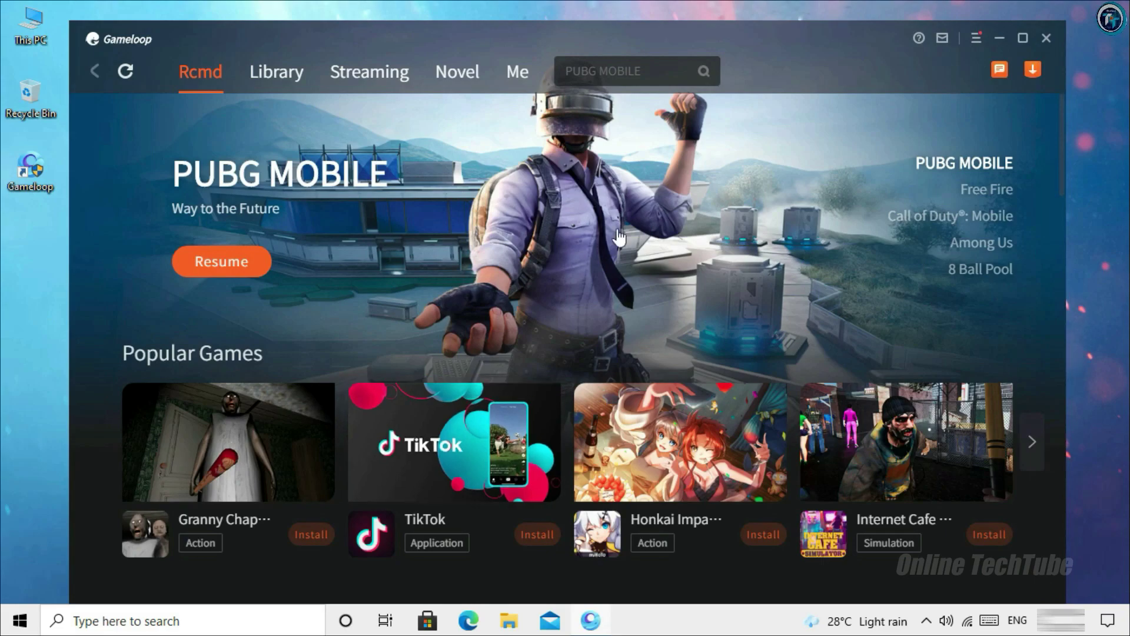
# Step: Try to update Gameloop to version 4.1.25.90 and dismiss the resulting message
pyautogui.click(976, 42)
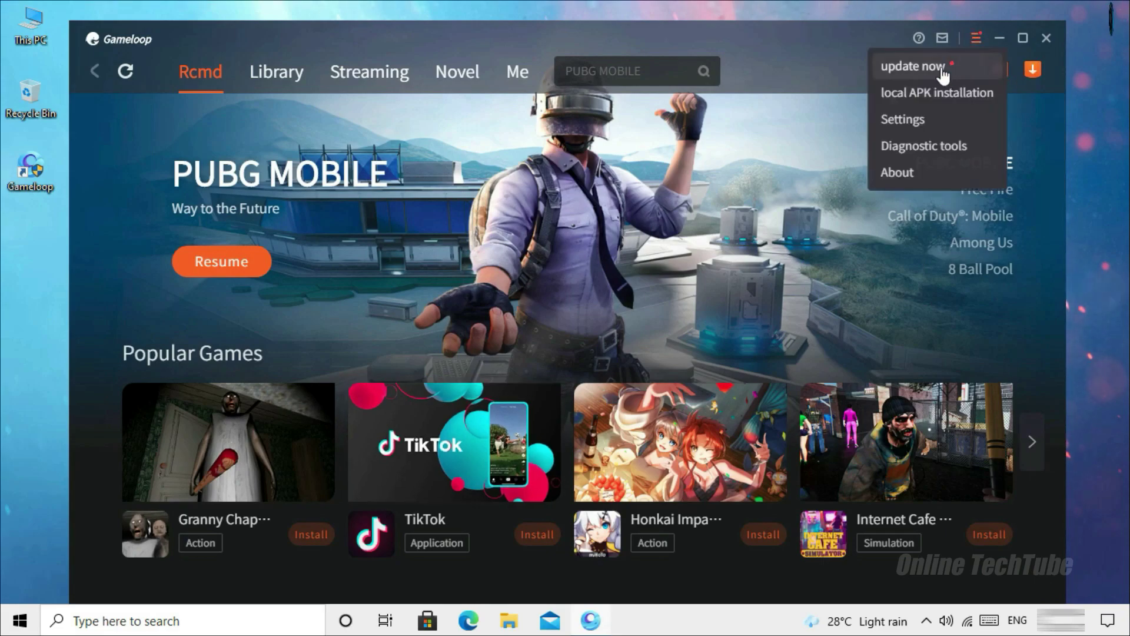
pyautogui.click(893, 69)
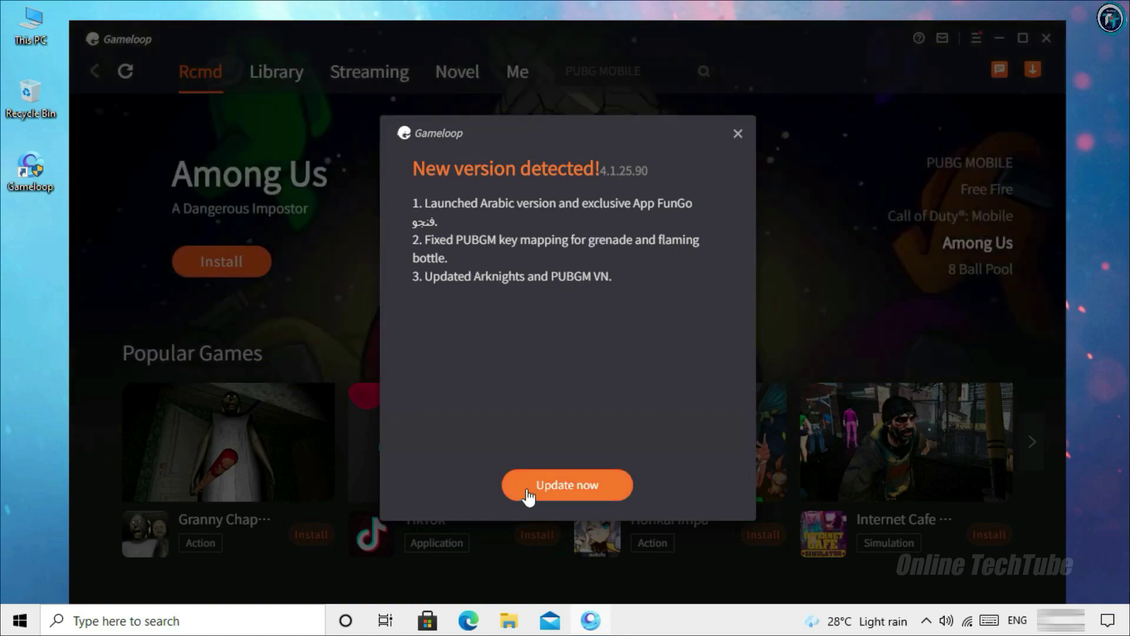
pyautogui.click(590, 496)
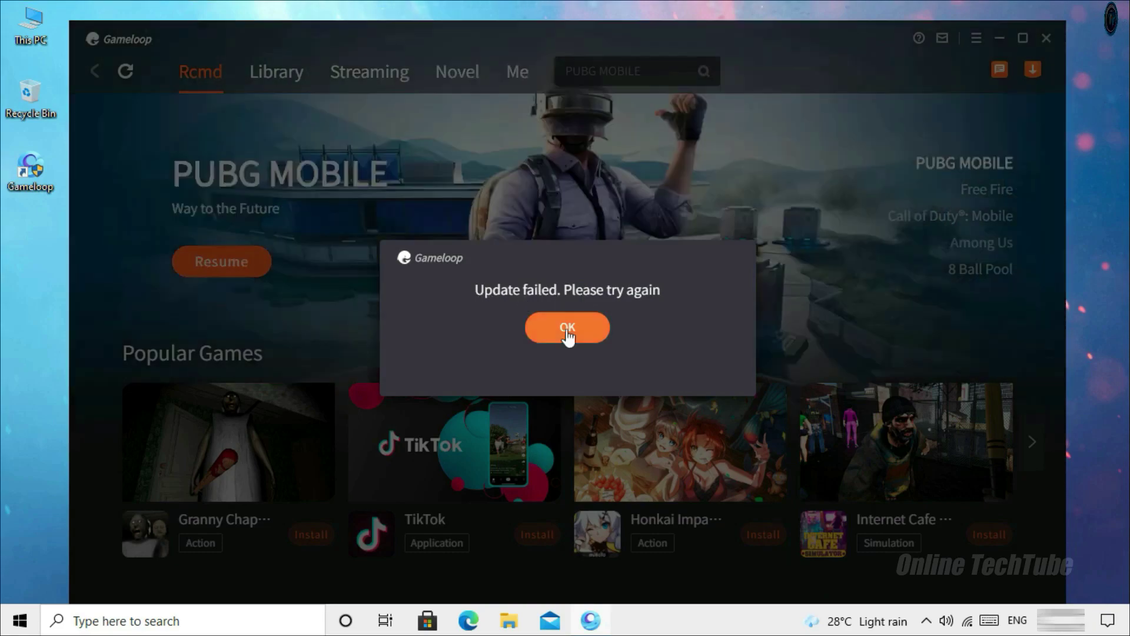
pyautogui.click(568, 335)
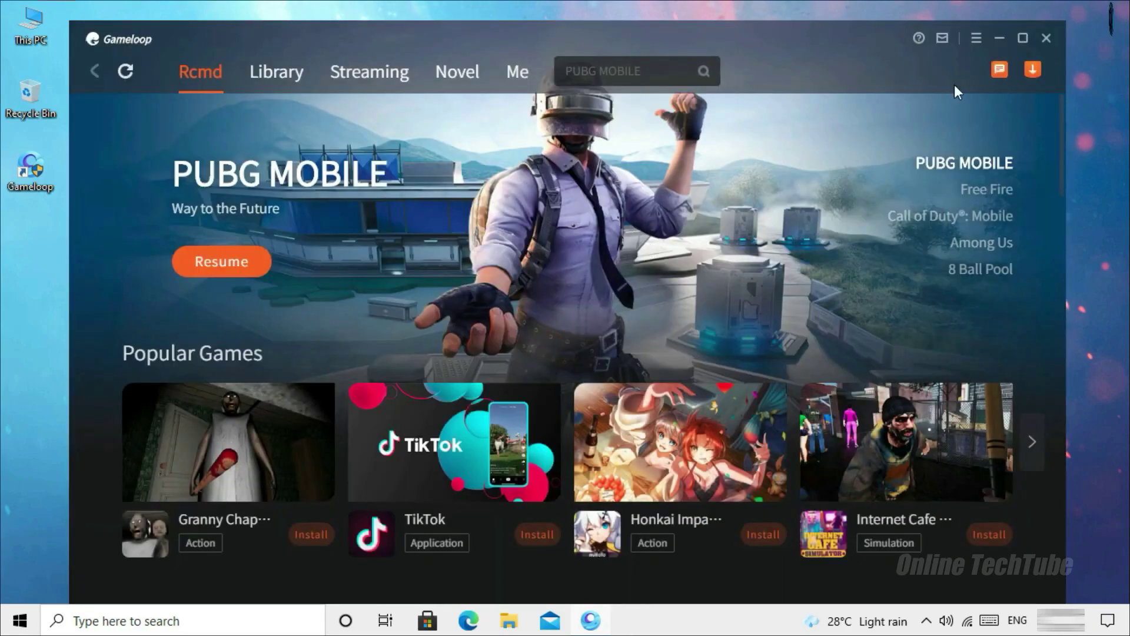
# Step: Close the Gameloop window and exit its background process from the system tray
pyautogui.click(1044, 40)
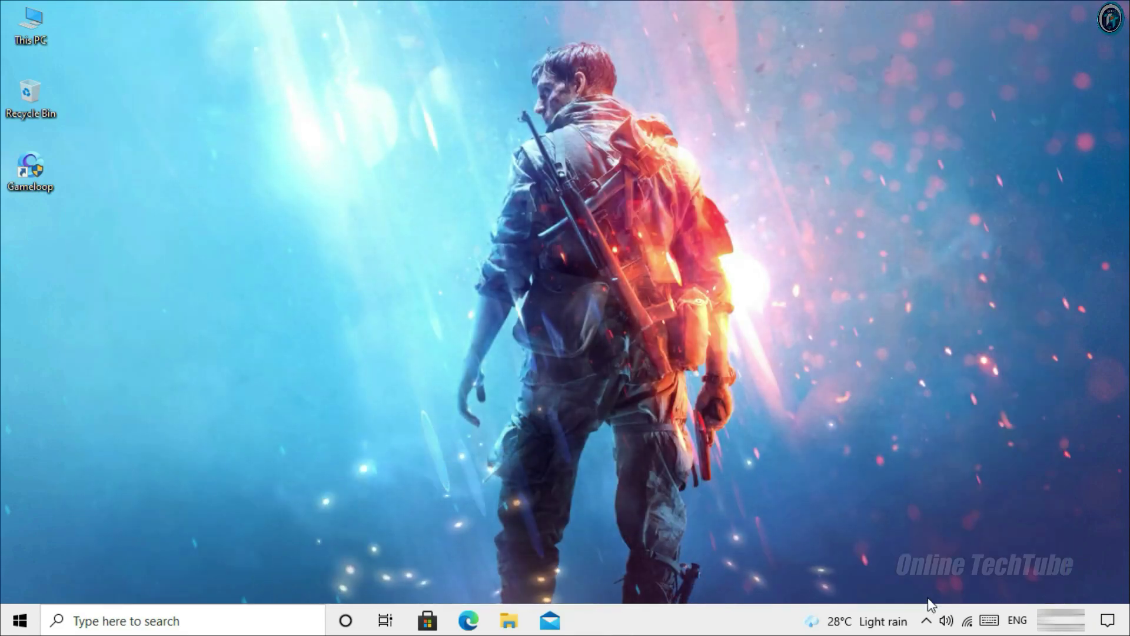
pyautogui.click(926, 620)
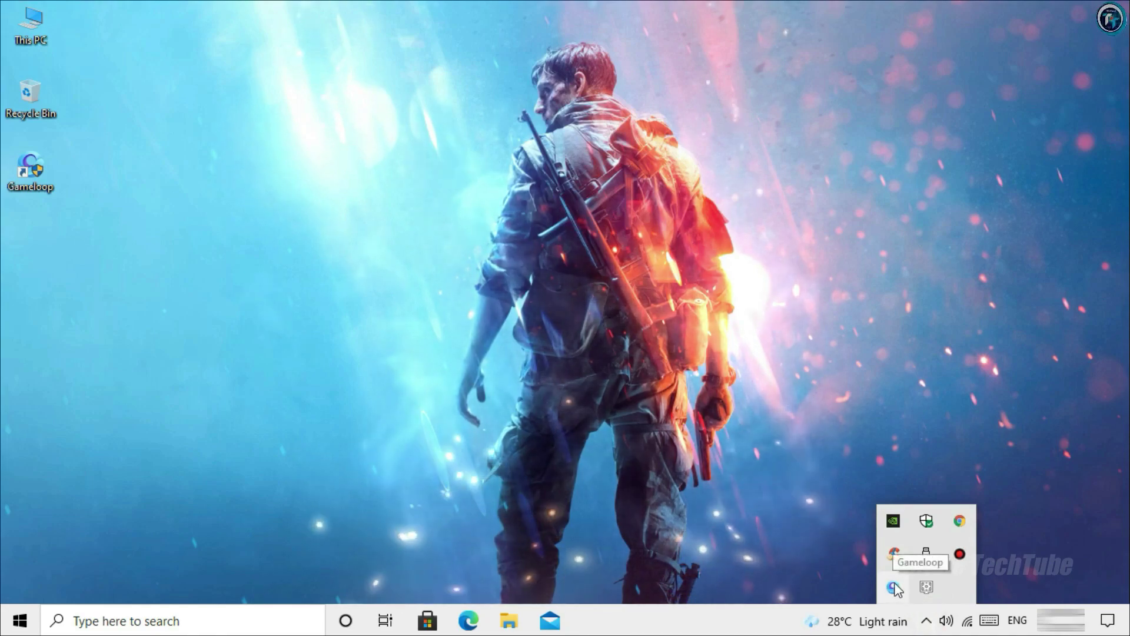
pyautogui.rightClick(927, 553)
pyautogui.click(932, 571)
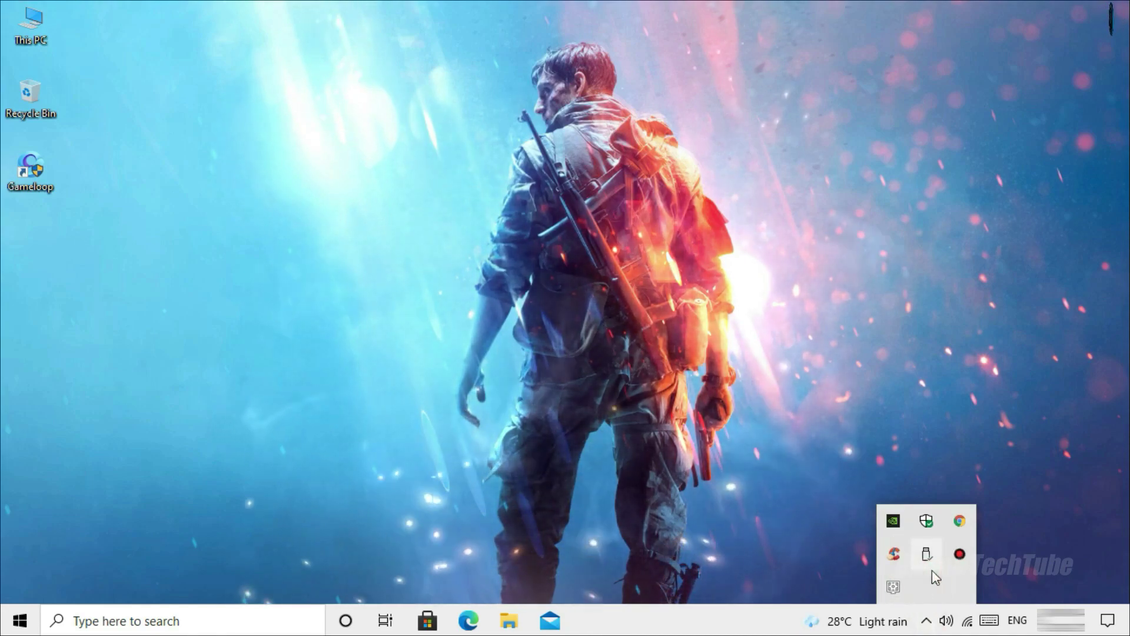
pyautogui.click(31, 170)
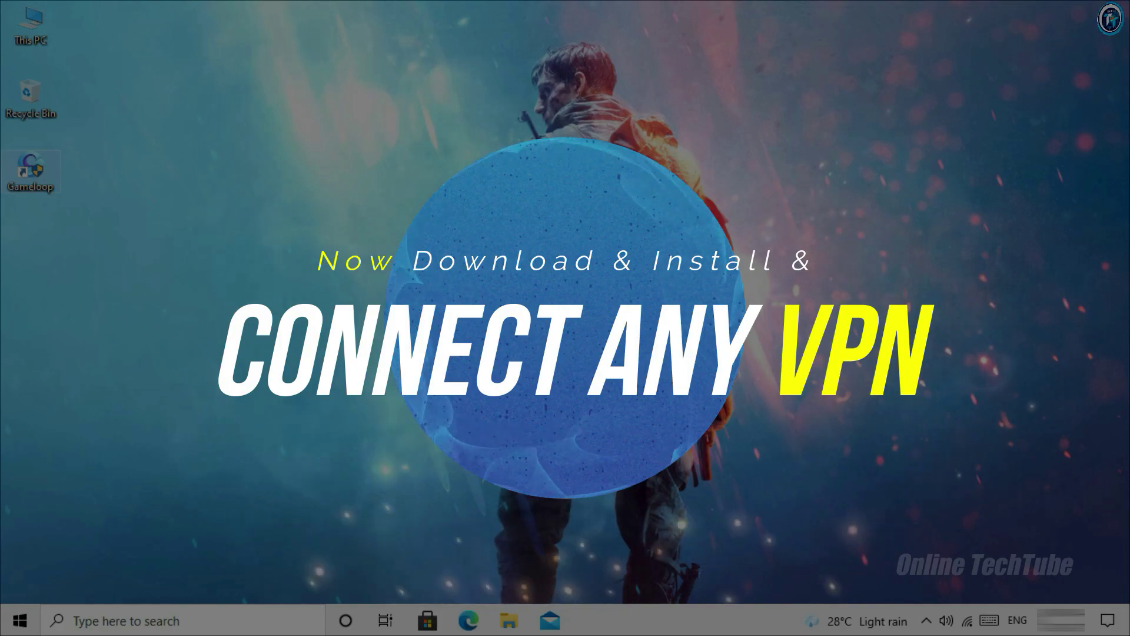
# Step: Open Chrome and search Google for "Windscribe vpn"
pyautogui.press('super')
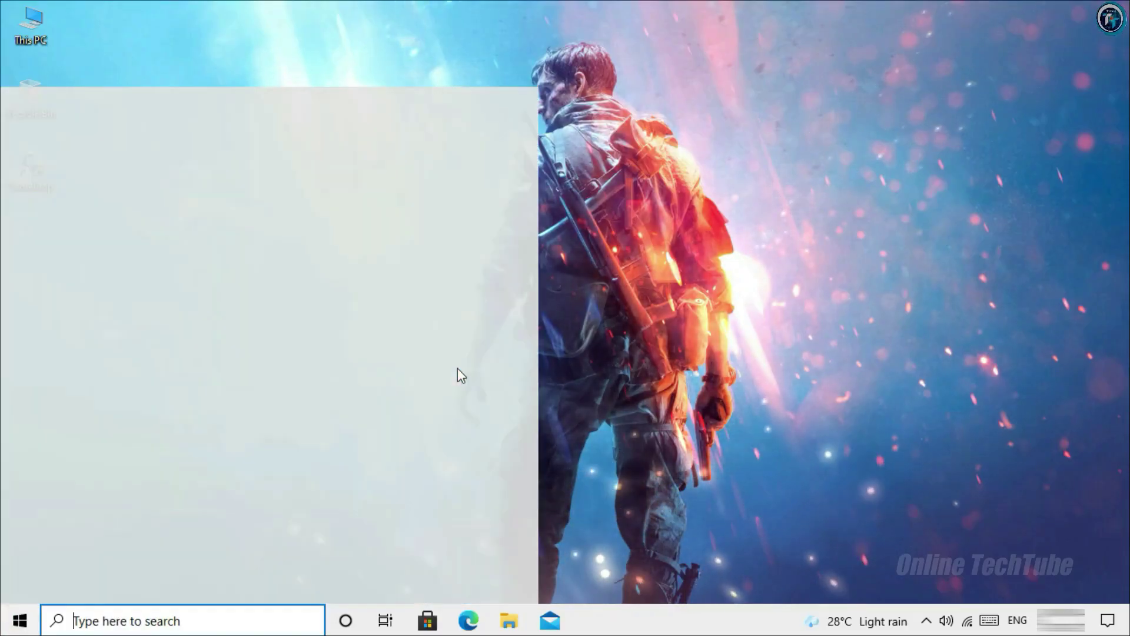
pyautogui.scroll(-5, 457, 368)
pyautogui.click(306, 315)
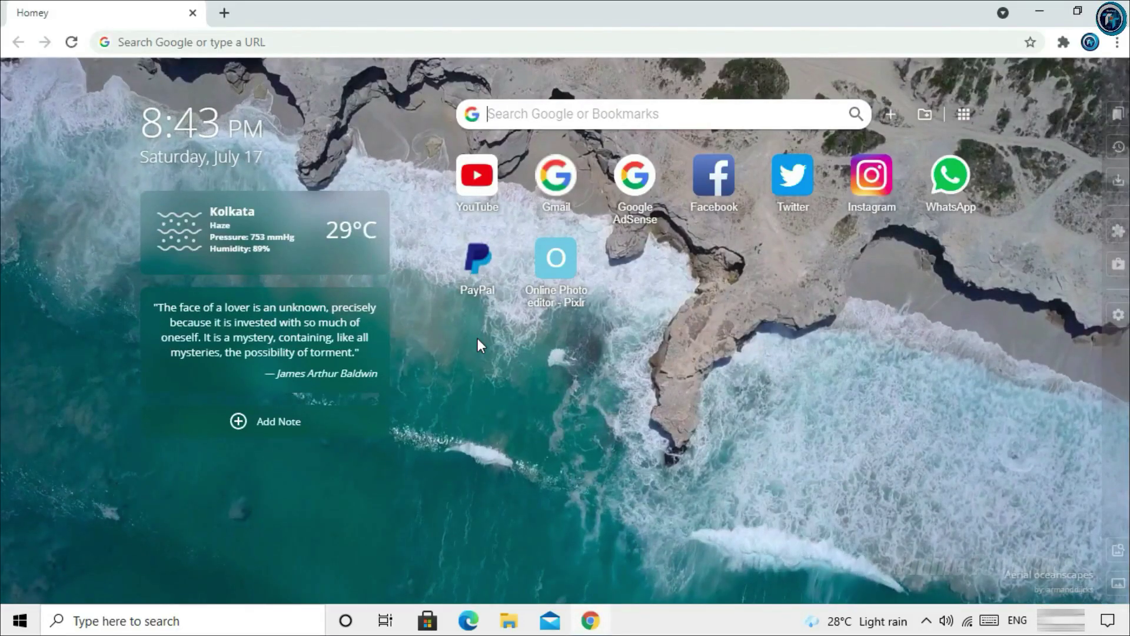
pyautogui.click(301, 36)
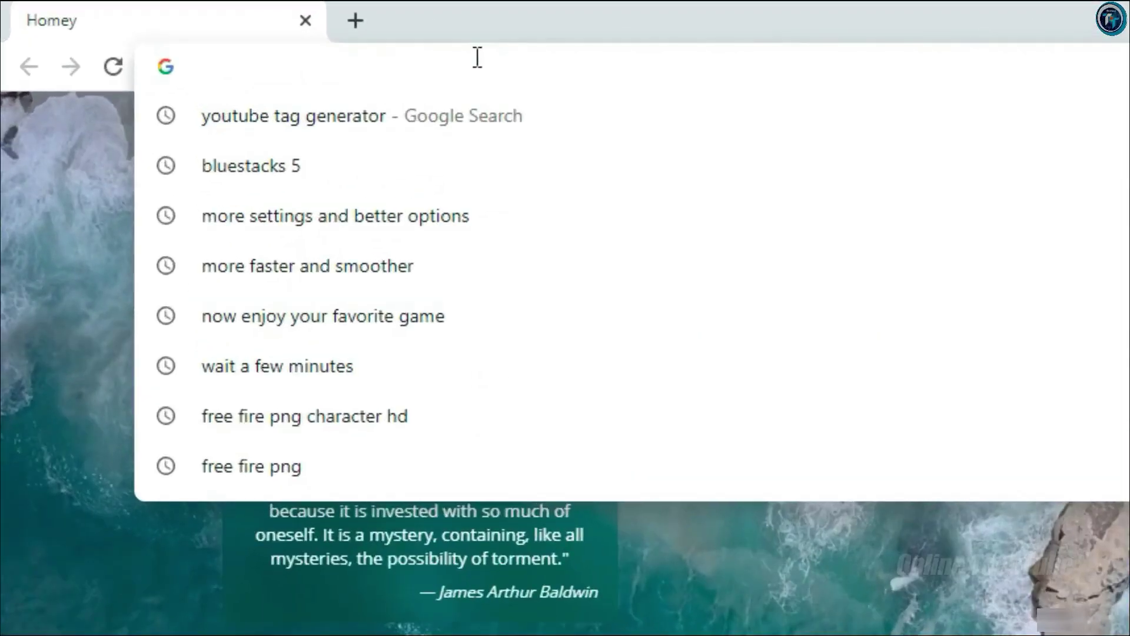
pyautogui.write('Windscribe vpn')
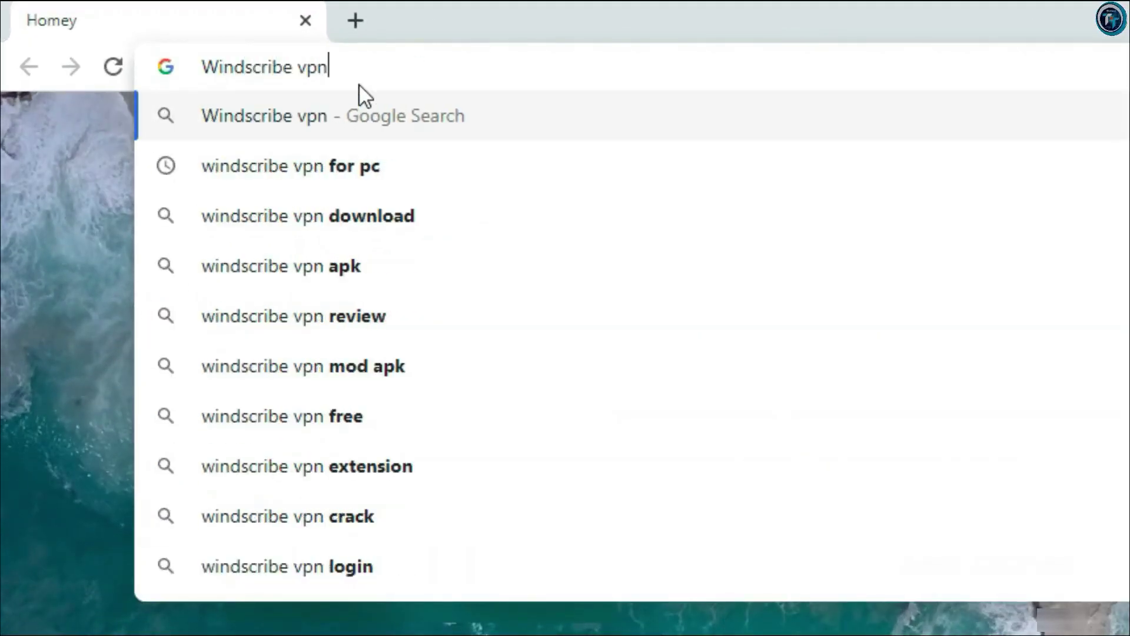
pyautogui.click(214, 132)
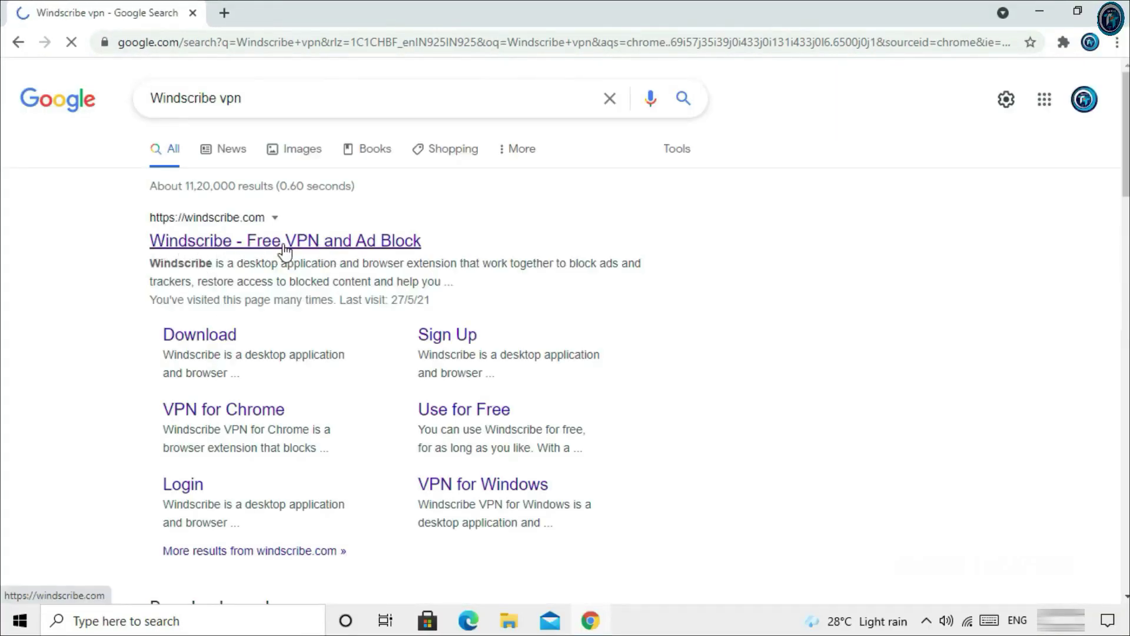
# Step: Open the official Windscribe website and download the VPN installer for Windows
pyautogui.click(305, 240)
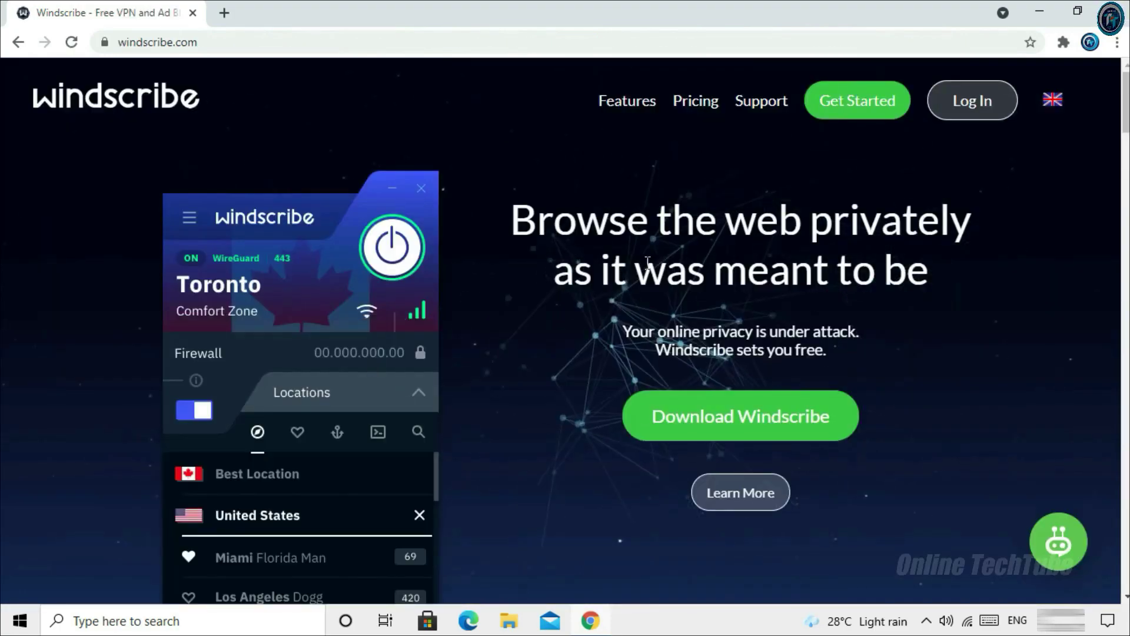
pyautogui.scroll(-2, 344, 379)
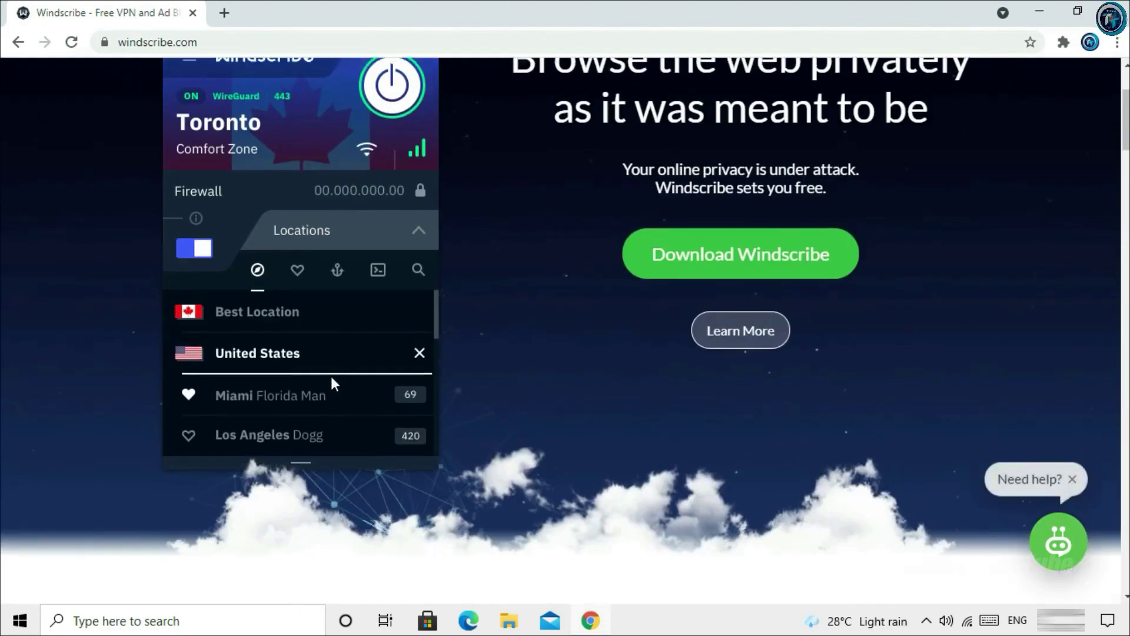
pyautogui.scroll(1, 321, 406)
pyautogui.scroll(1, 589, 336)
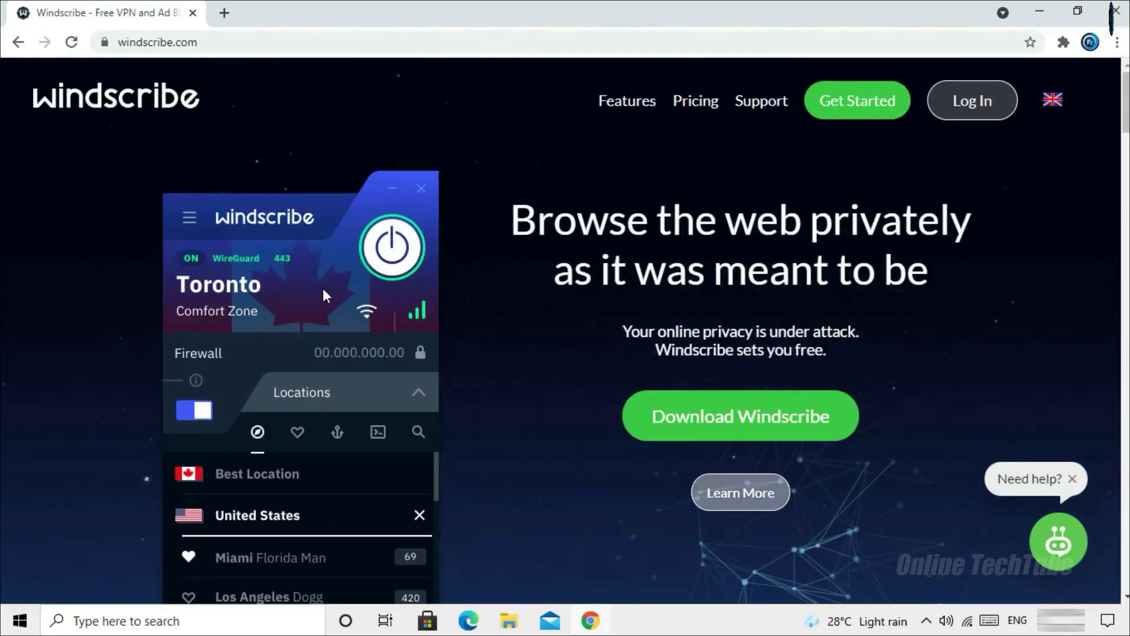
pyautogui.moveTo(509, 221); pyautogui.dragTo(970, 270)
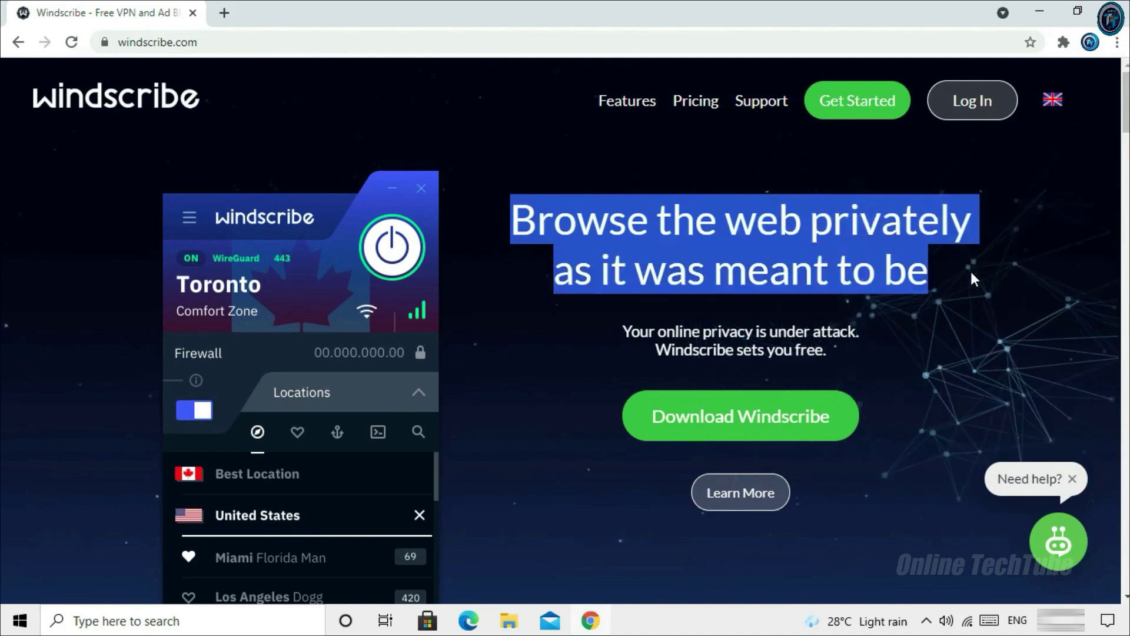
pyautogui.click(706, 433)
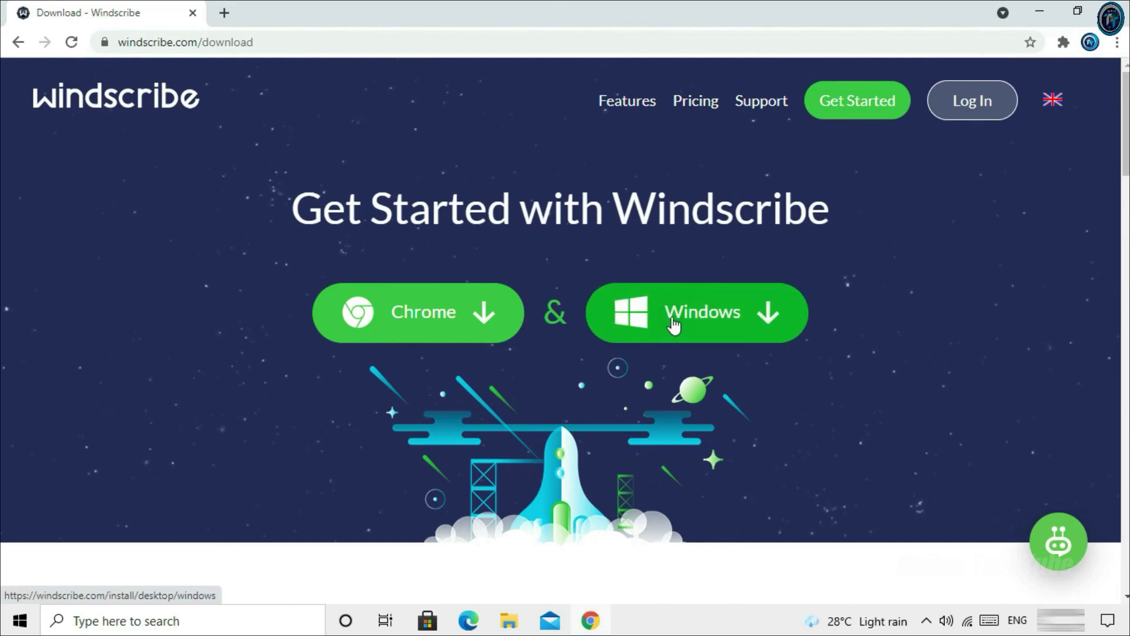
pyautogui.click(674, 324)
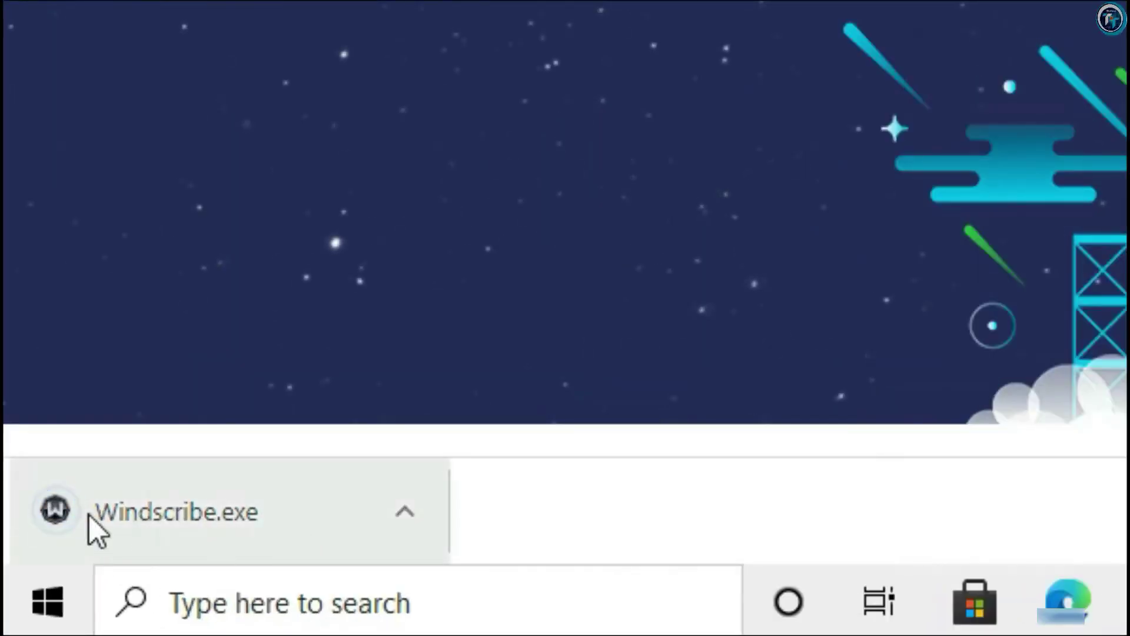
# Step: Show the downloaded Windscribe.exe in its folder and move the folder window toward the middle of the screen
pyautogui.click(412, 520)
pyautogui.click(487, 383)
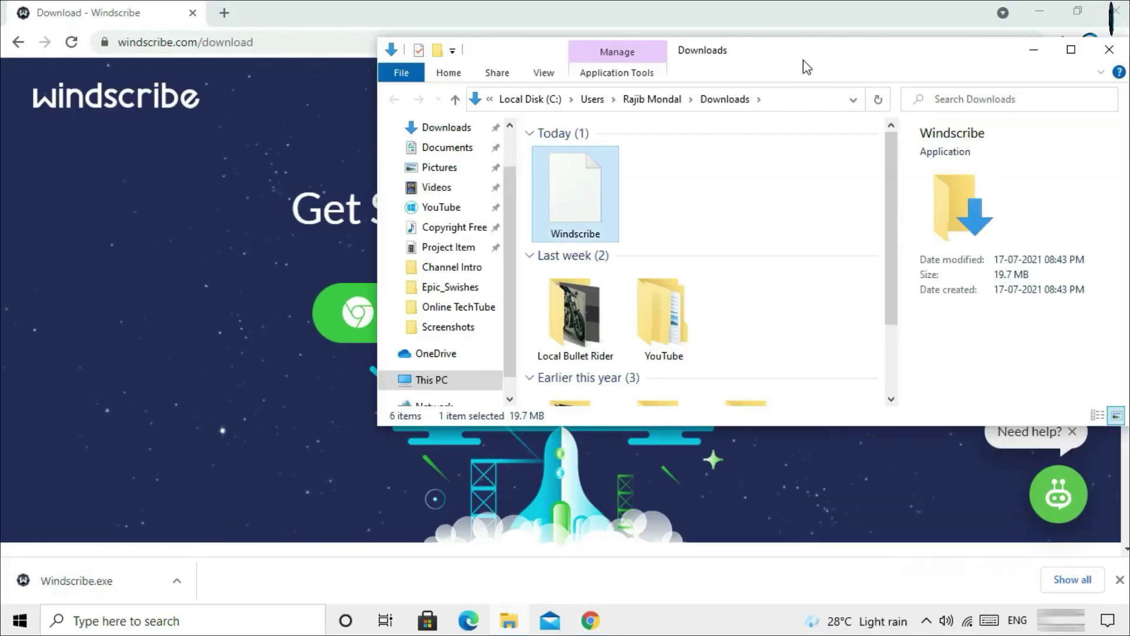
pyautogui.moveTo(802, 54); pyautogui.dragTo(648, 126)
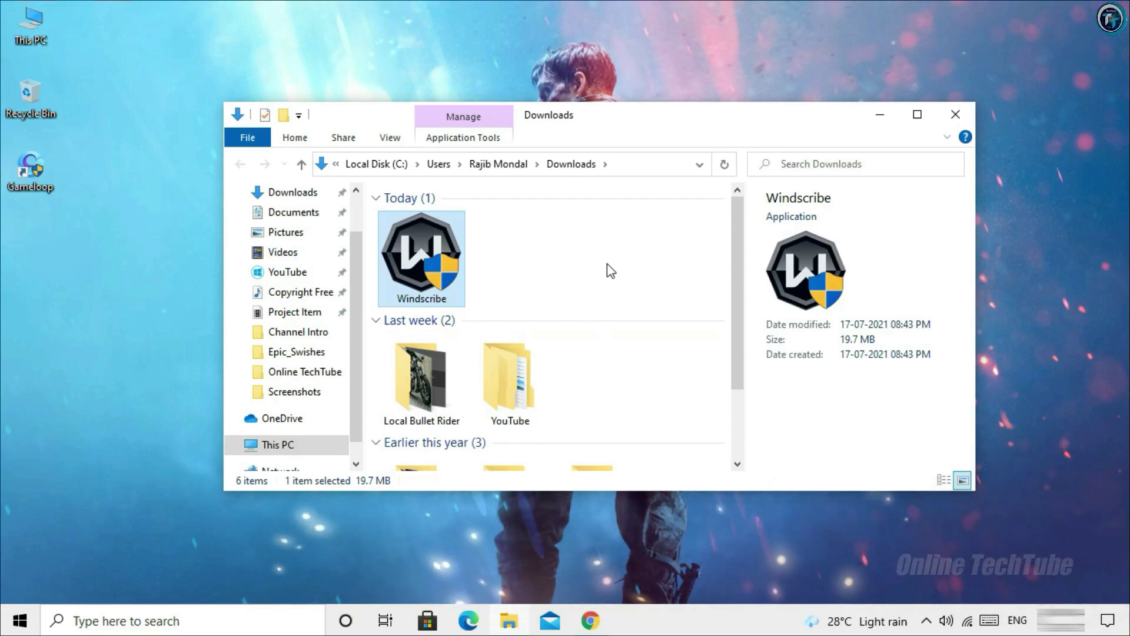
# Step: Return to the desktop, search Windows for "Windscribe" and launch the Windscribe app
pyautogui.press('super+d')
pyautogui.click(143, 621)
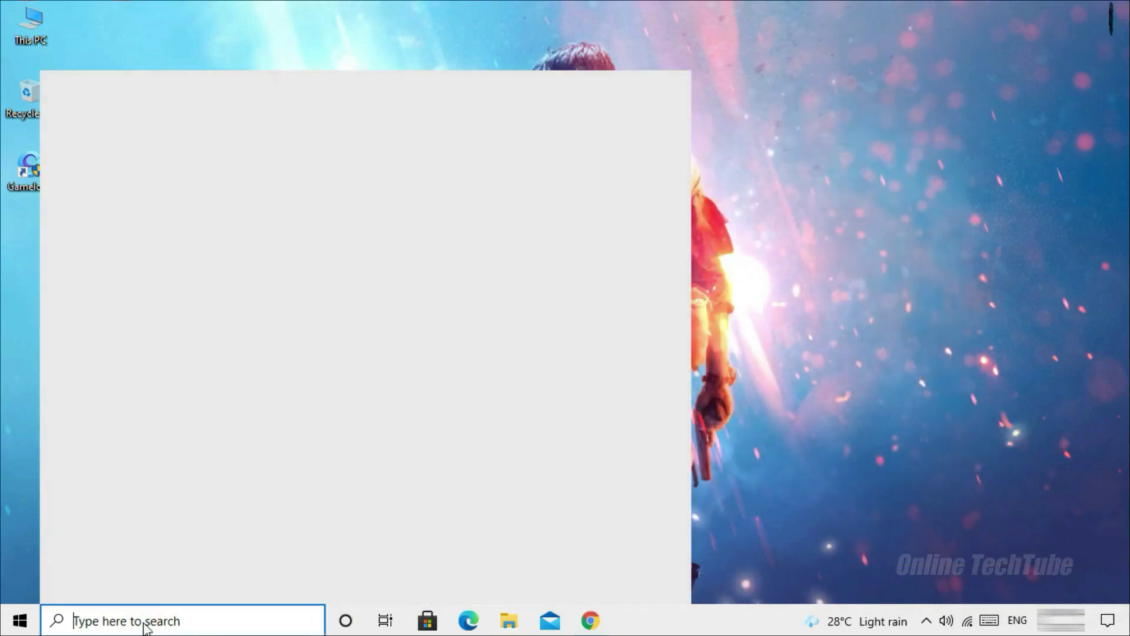
pyautogui.write('Wind')
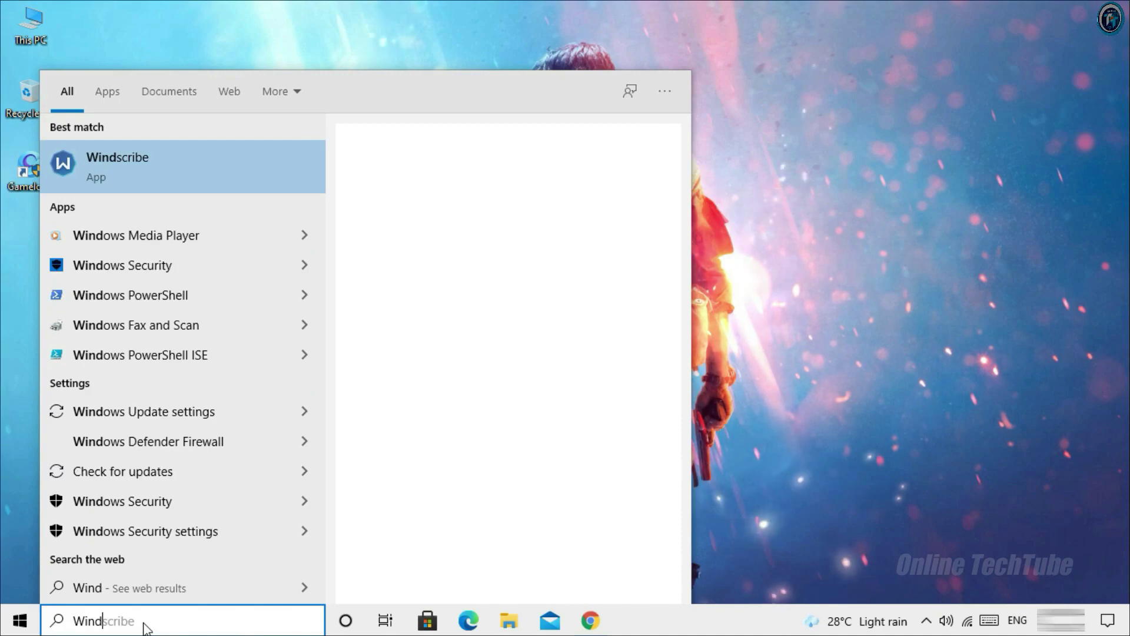
pyautogui.write('scribe')
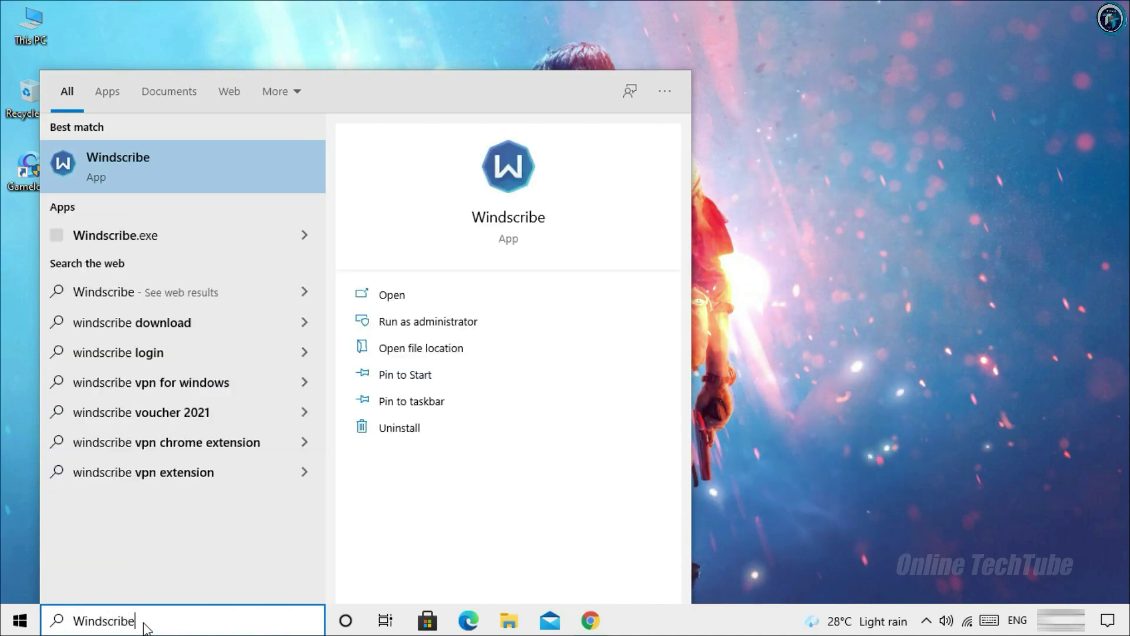
pyautogui.click(169, 167)
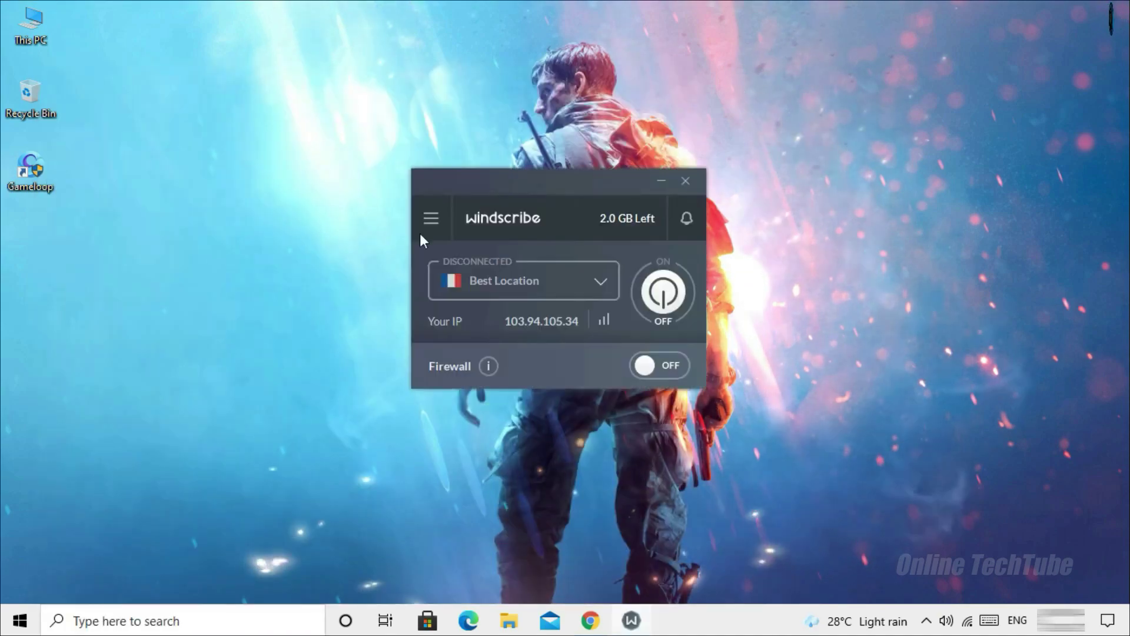
# Step: Browse the Windscribe server locations, connect to Best Location and minimize the VPN window
pyautogui.click(497, 282)
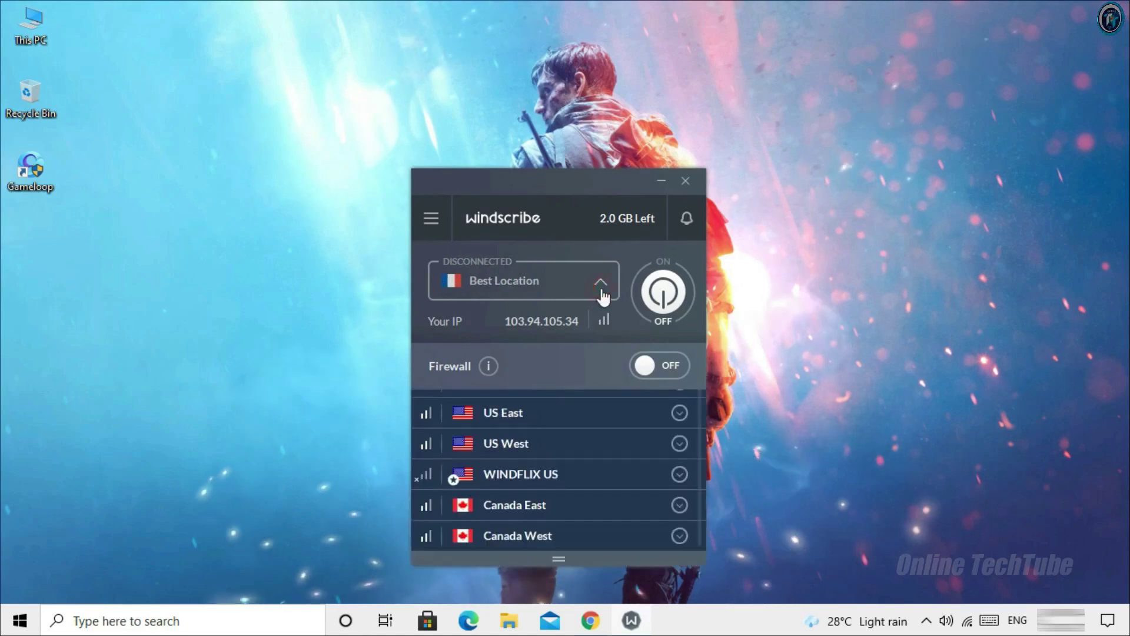
pyautogui.scroll(-10, 576, 424)
pyautogui.moveTo(562, 161); pyautogui.dragTo(558, 118)
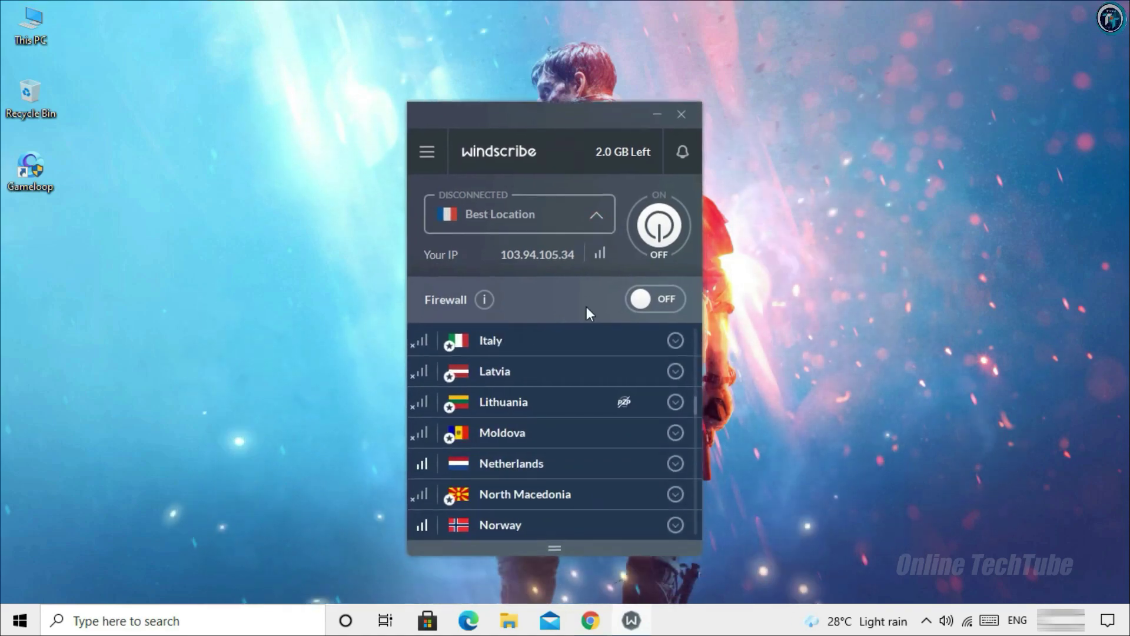
pyautogui.scroll(-4, 556, 384)
pyautogui.scroll(15, 560, 385)
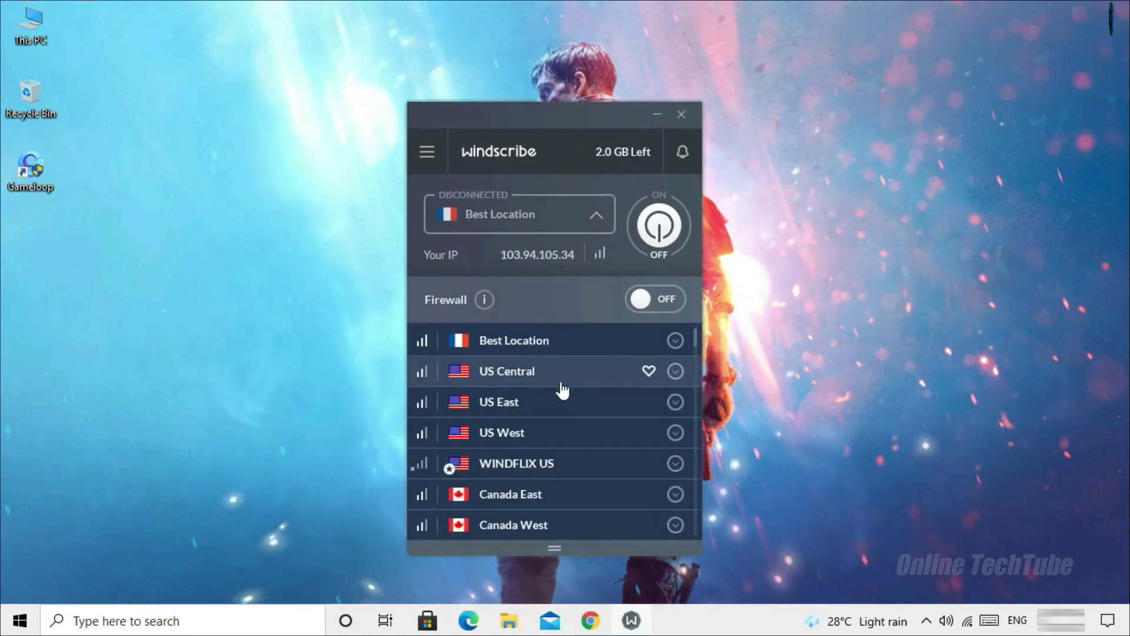
pyautogui.click(532, 341)
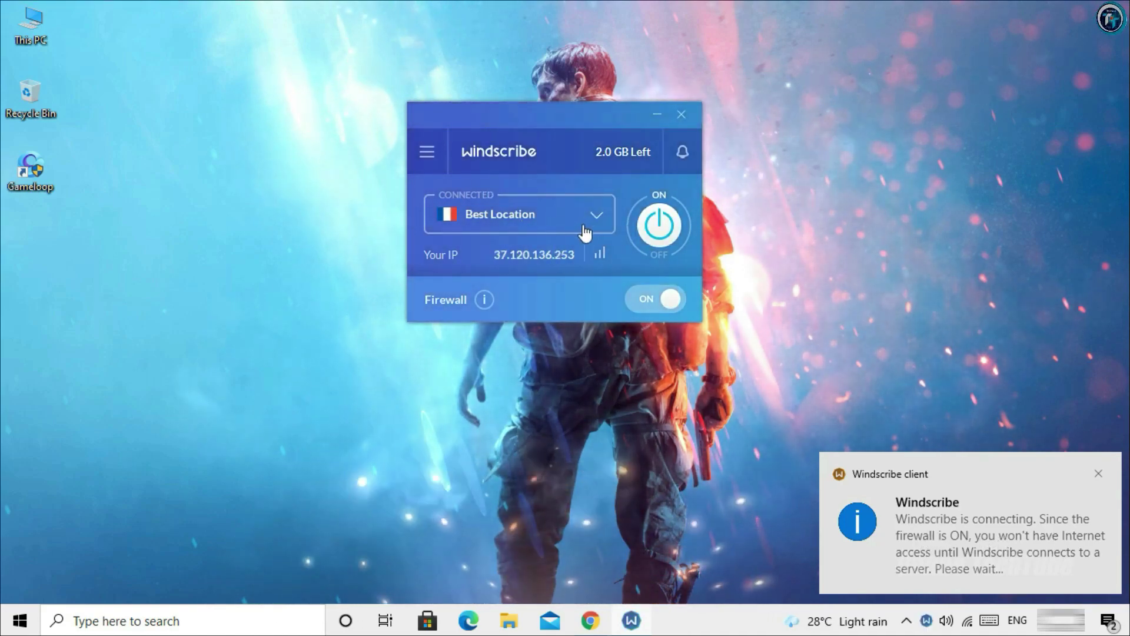
pyautogui.click(657, 113)
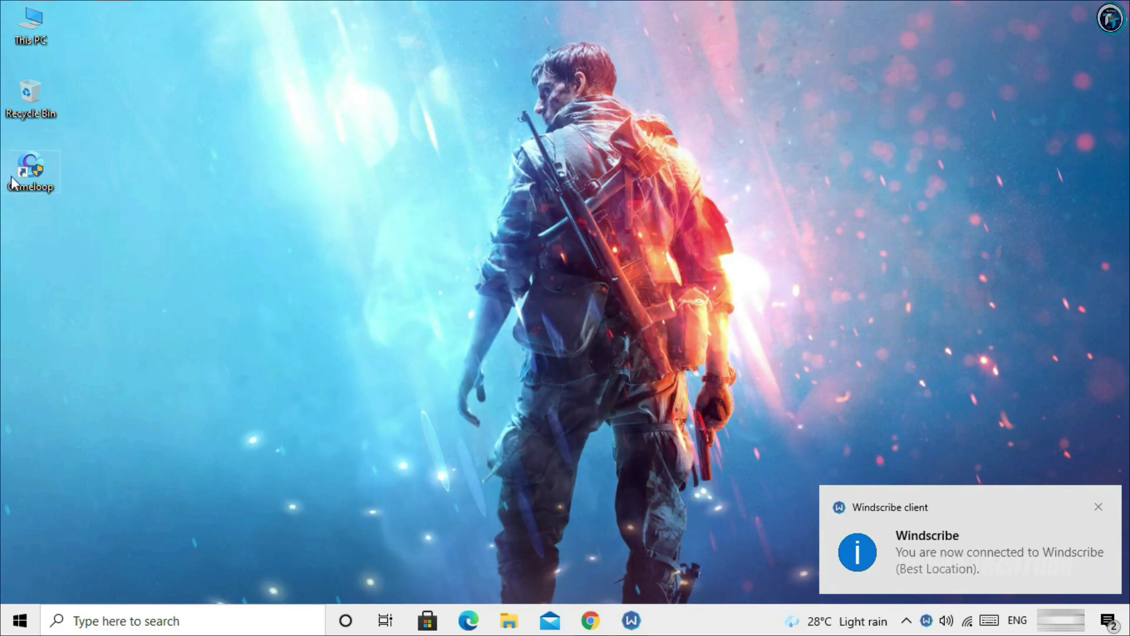
# Step: Reopen Gameloop, update it to version 4.1.25.90 and accept the restart that completes the installation
pyautogui.doubleClick(33, 175)
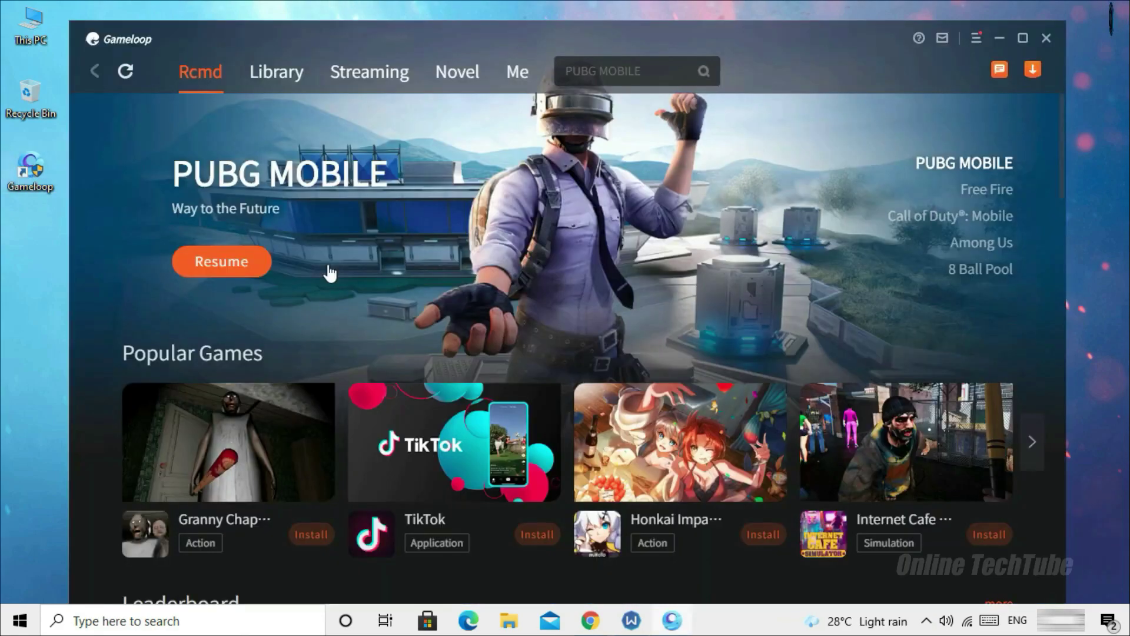
pyautogui.click(975, 41)
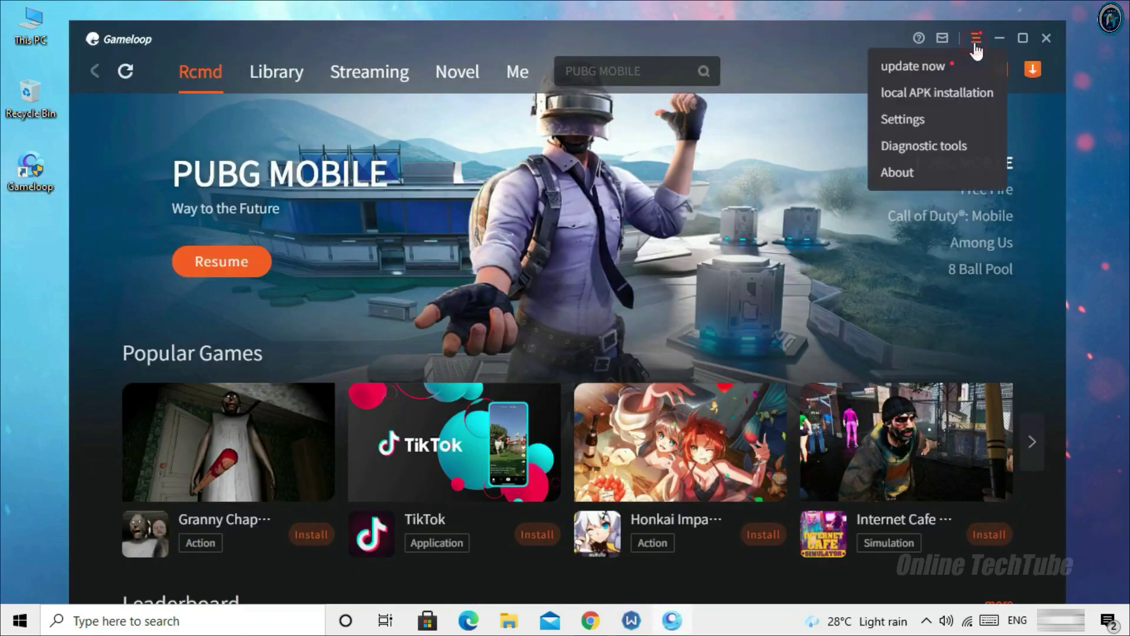
pyautogui.click(899, 68)
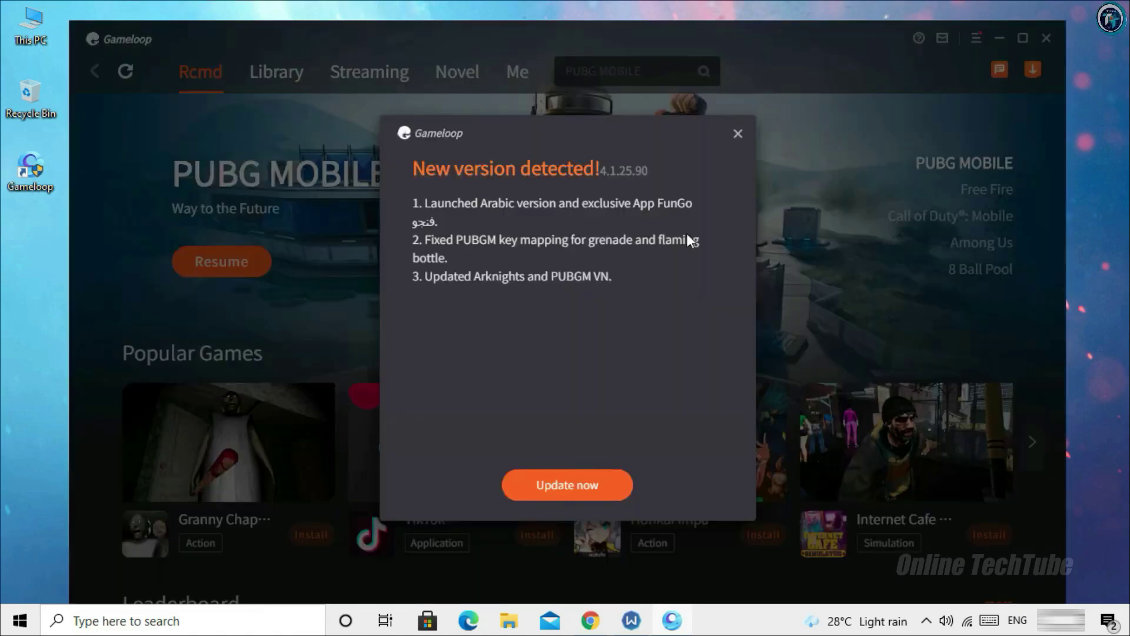
pyautogui.click(586, 486)
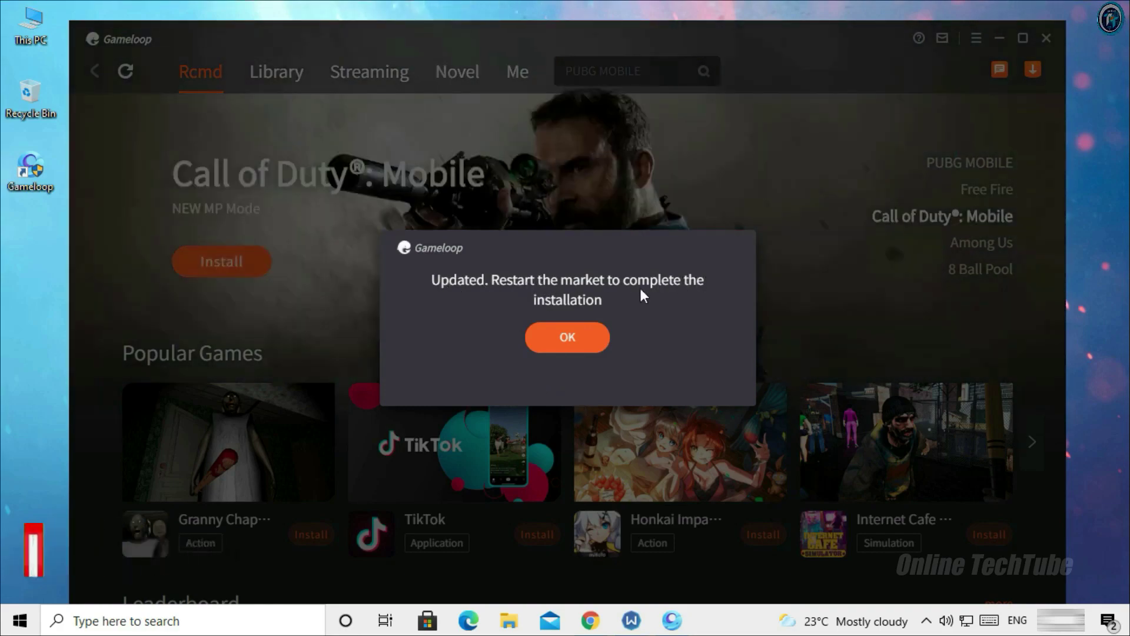
pyautogui.click(547, 348)
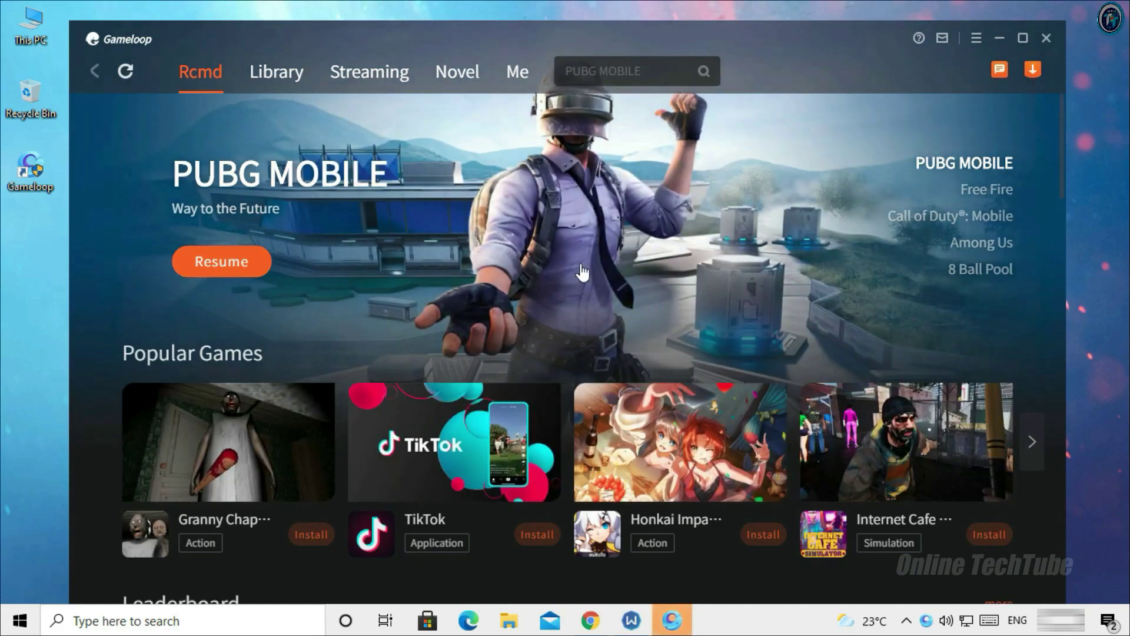
# Step: Run Gameloop's update check, dismiss its result and show the PUBG MOBILE feature banner on the recommendations page
pyautogui.click(976, 39)
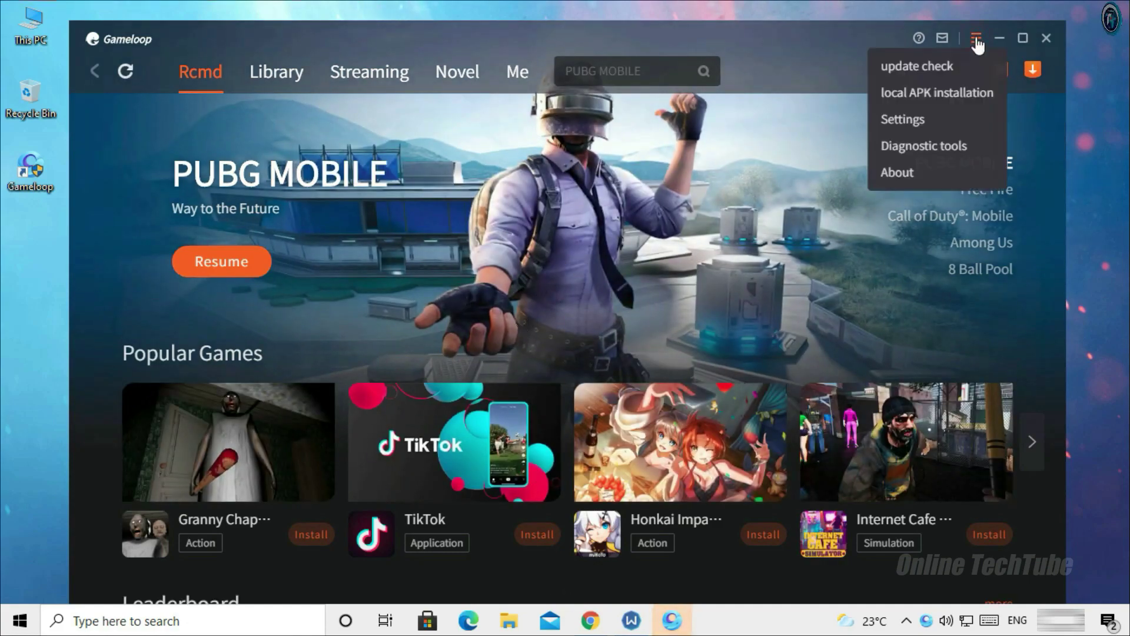
pyautogui.click(898, 68)
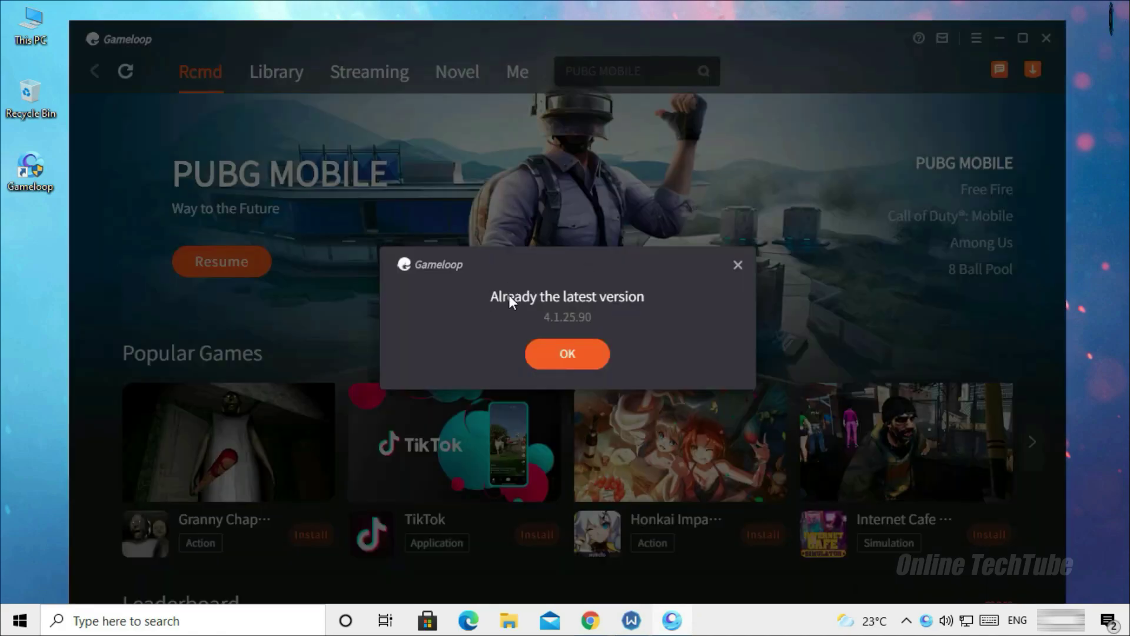
pyautogui.click(568, 352)
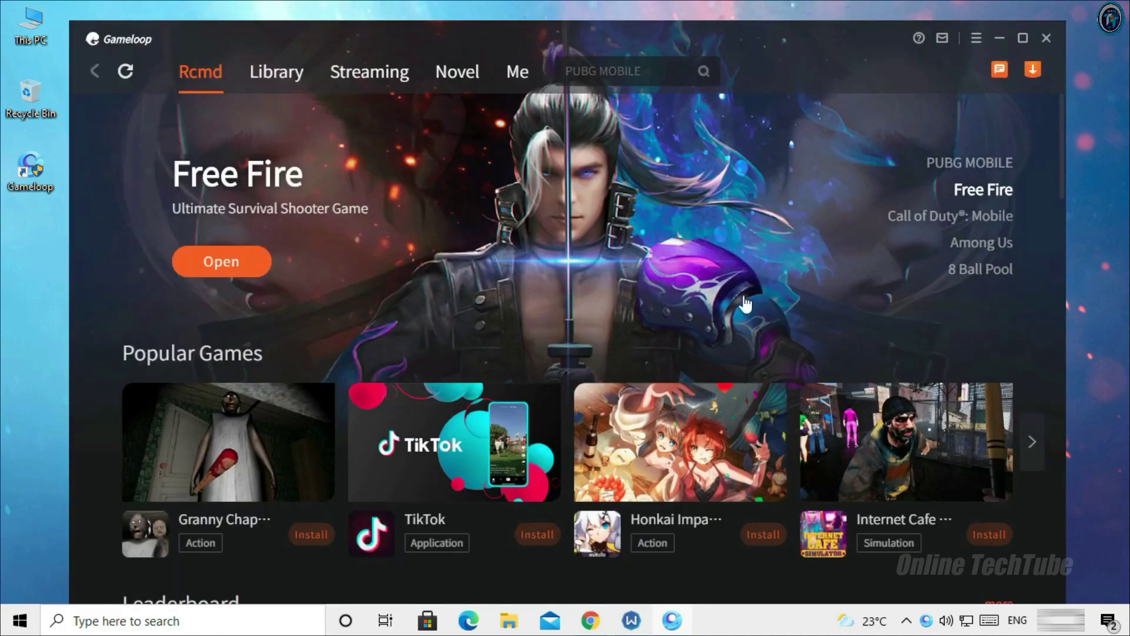
pyautogui.click(969, 163)
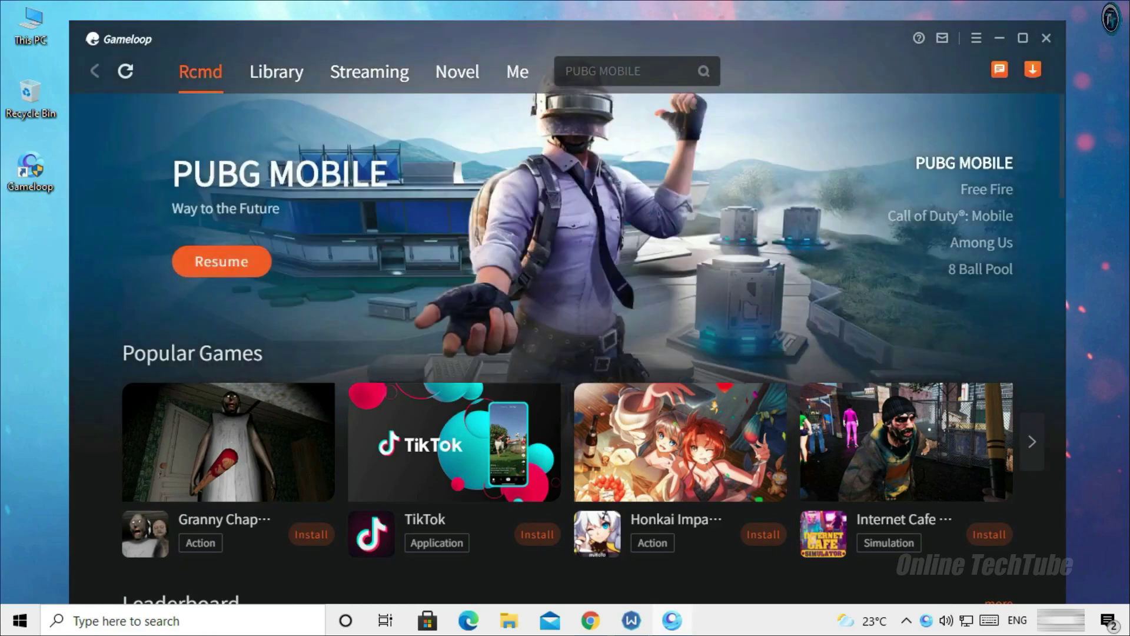
# Step: Switch to Windscribe with Gameloop minimized, disconnect the VPN from Best Location and close the Windscribe app
pyautogui.click(632, 621)
pyautogui.click(1000, 39)
pyautogui.moveTo(587, 154); pyautogui.dragTo(605, 198)
pyautogui.click(671, 272)
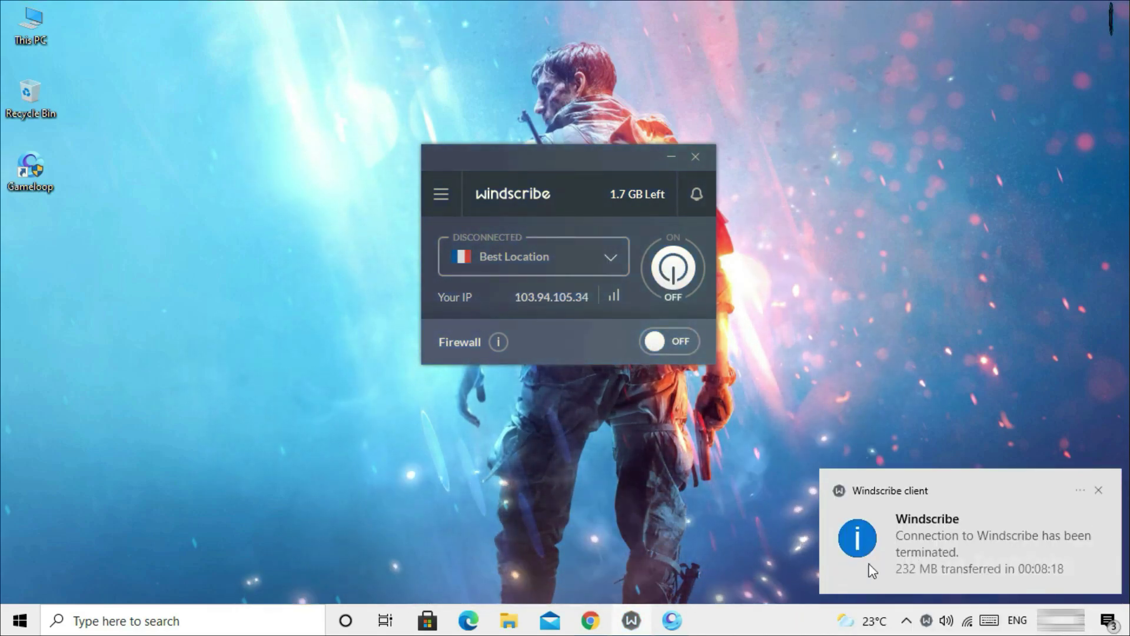
pyautogui.click(1098, 490)
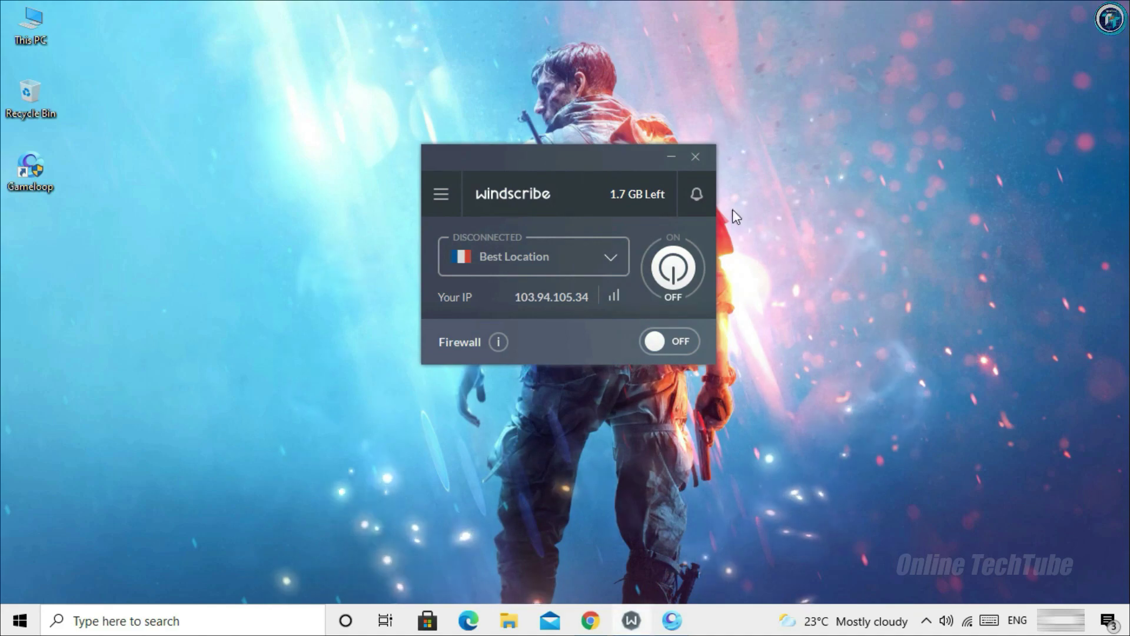
pyautogui.click(695, 157)
pyautogui.click(583, 269)
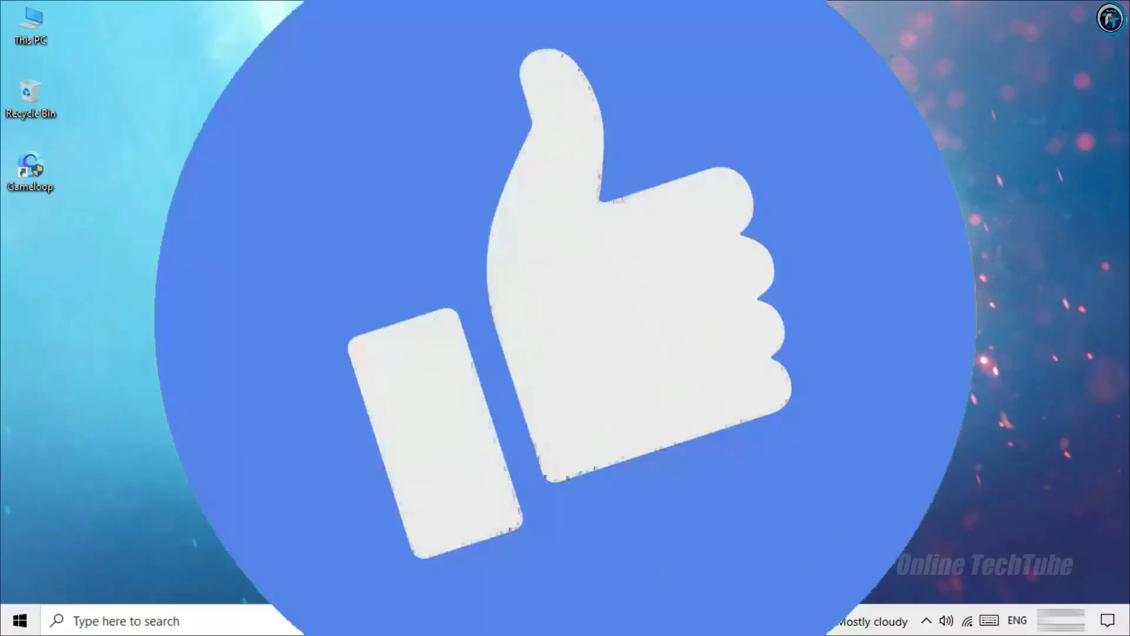